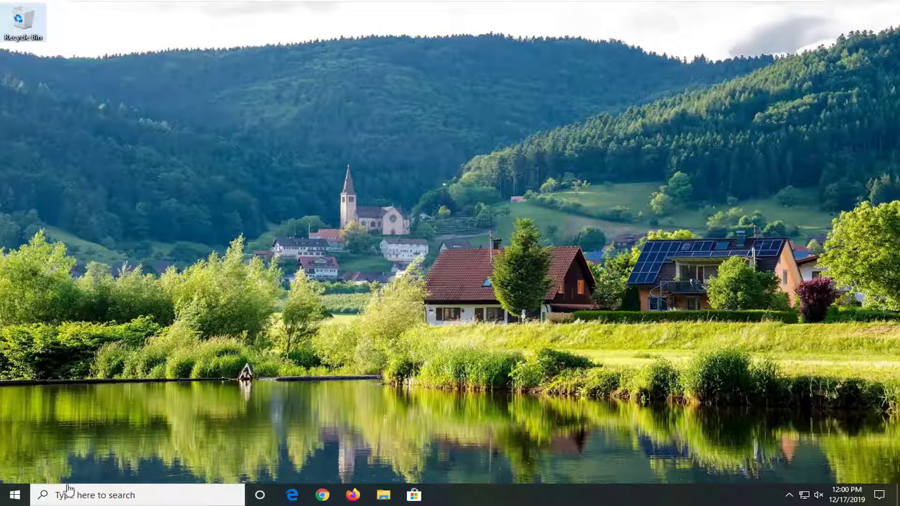
Open Settings from a taskbar search for 'settings' and go to Apps
click(3, 500)
text(s)
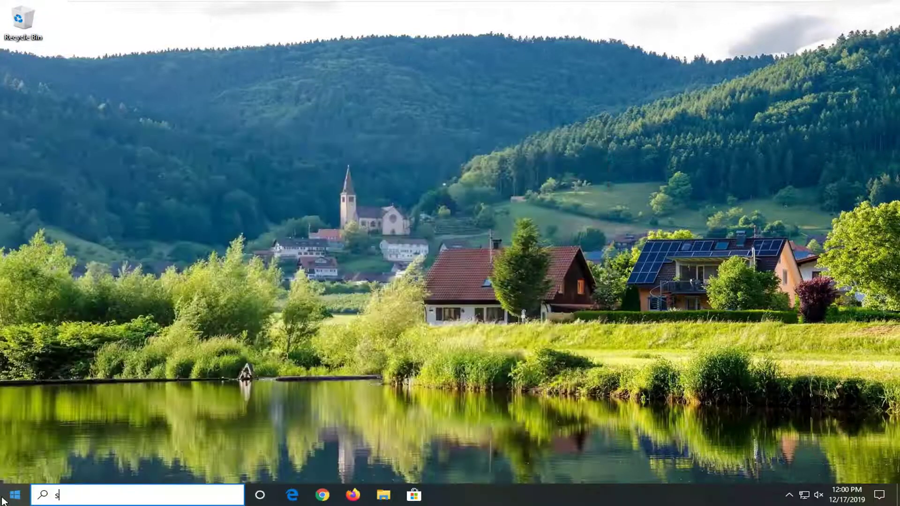
text(ettings)
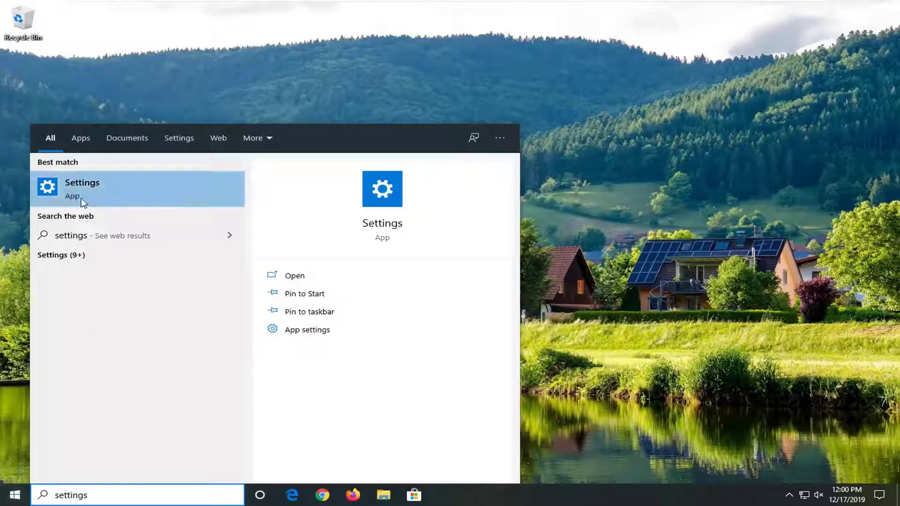
click(92, 188)
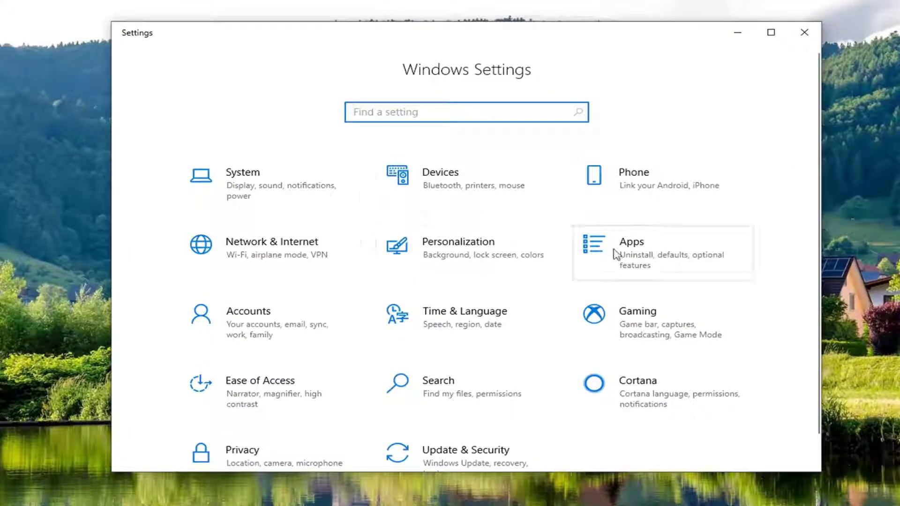
click(646, 263)
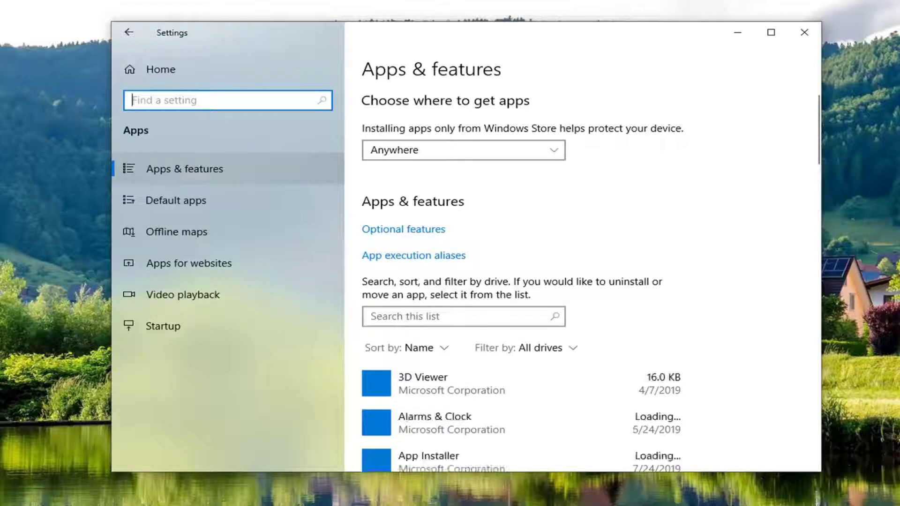
Filter the installed apps list by 'mail' and expand Mail and Calendar
click(459, 316)
text(mail)
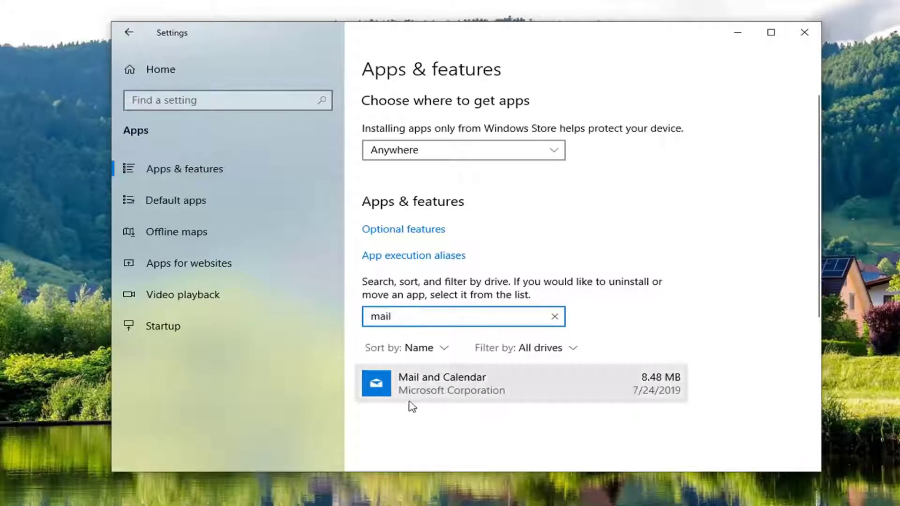
click(448, 389)
scroll(477, 349, down, 2)
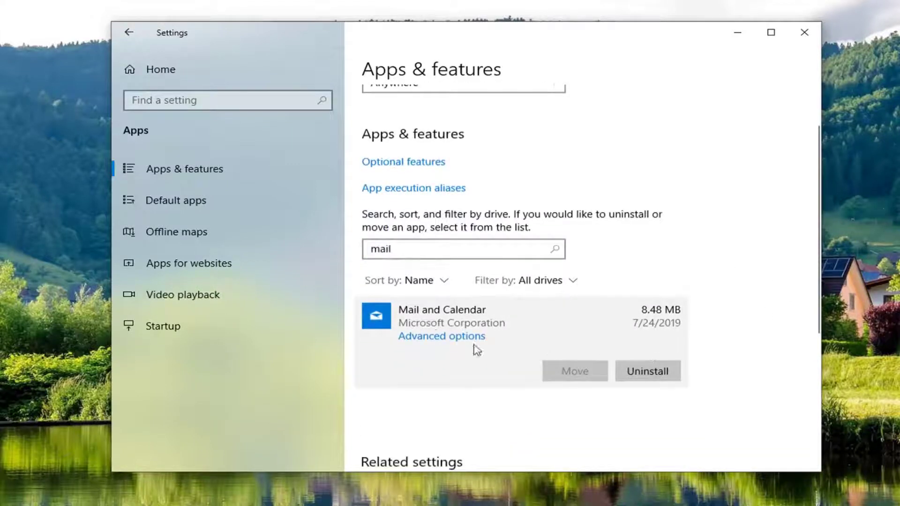
Reset Mail and Calendar from its Advanced options page, confirming deletion of its data
click(430, 337)
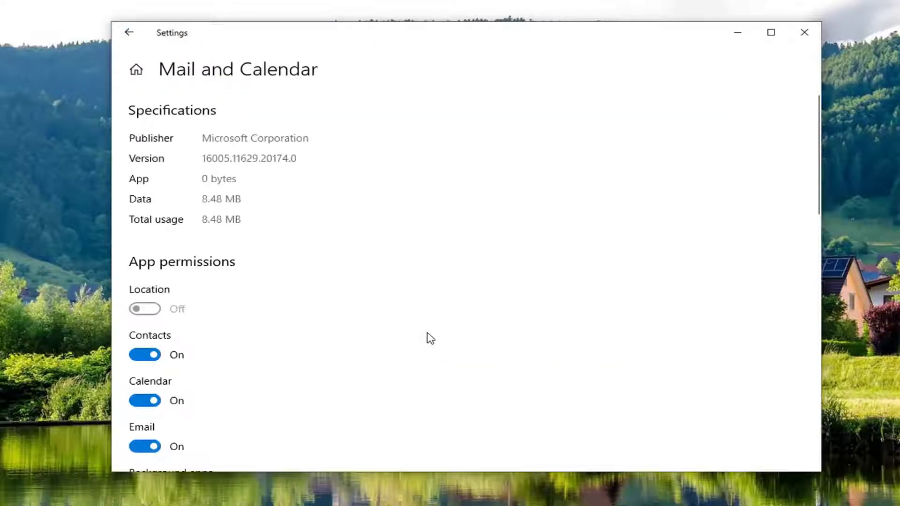
scroll(428, 338, down, 10)
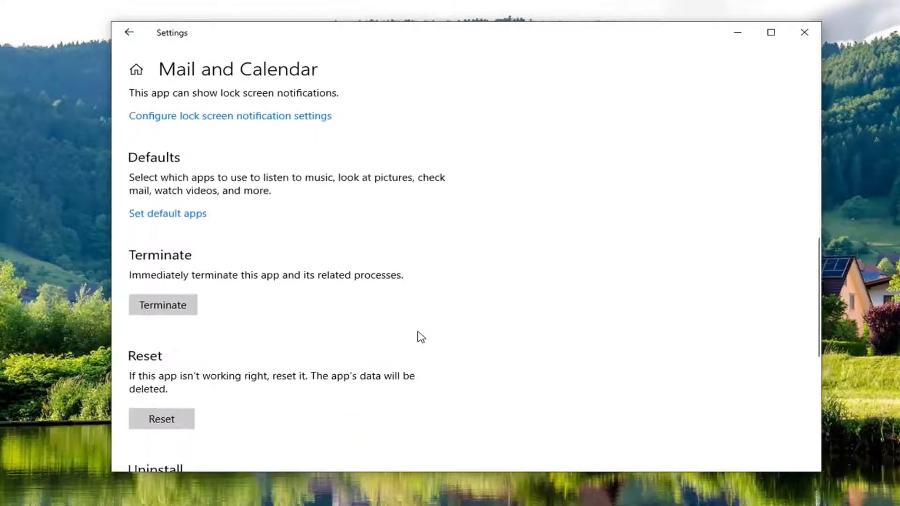
scroll(191, 354, down, 3)
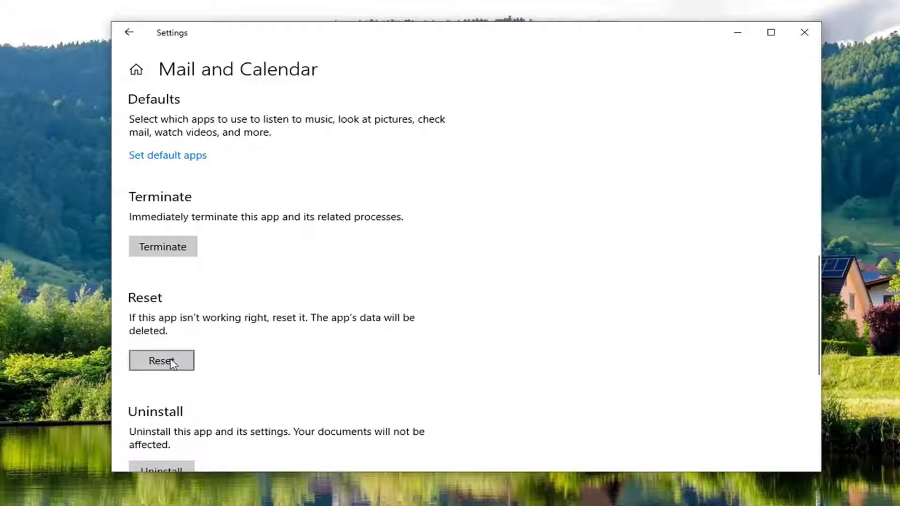
click(172, 364)
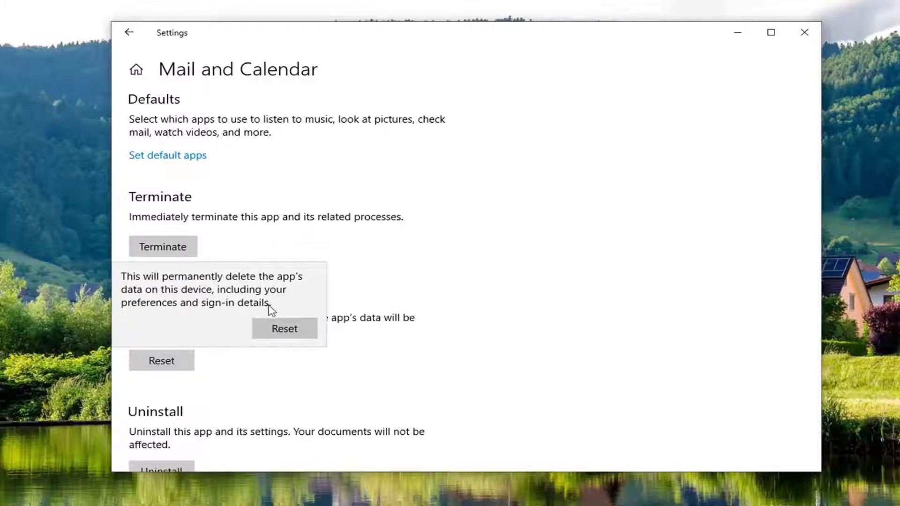
click(278, 331)
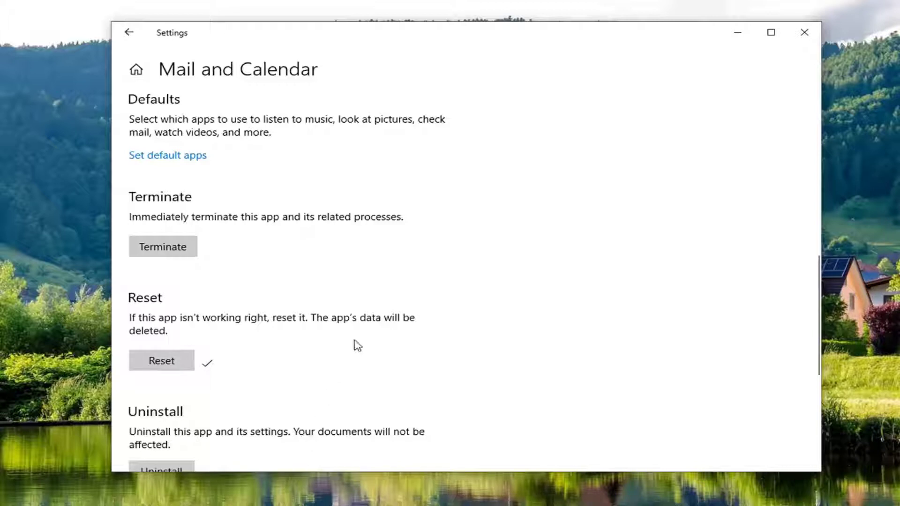
scroll(357, 346, down, 1)
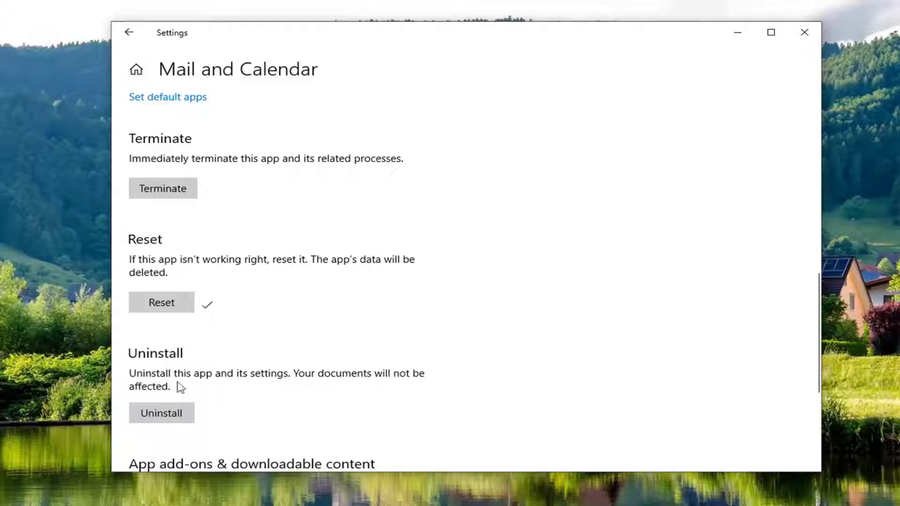
Uninstall Mail and Calendar, then return to the apps list filtered by 'mail'
click(165, 418)
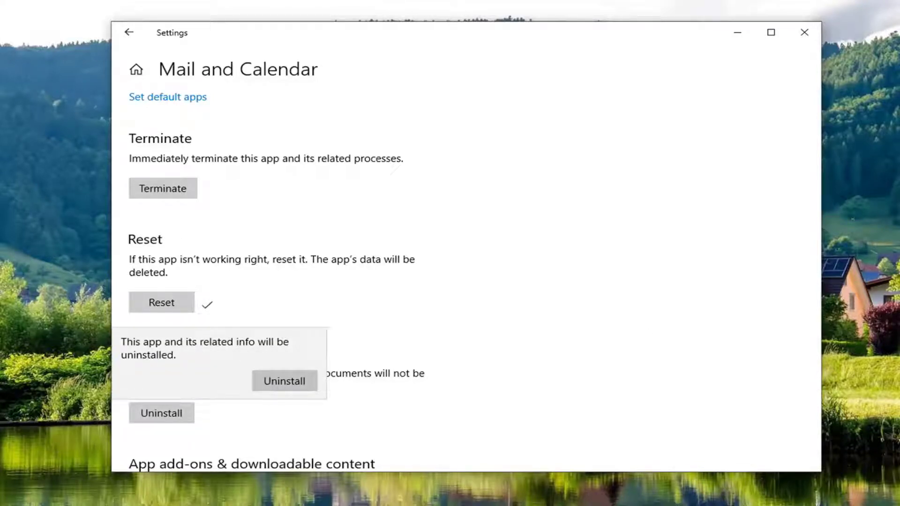
click(302, 382)
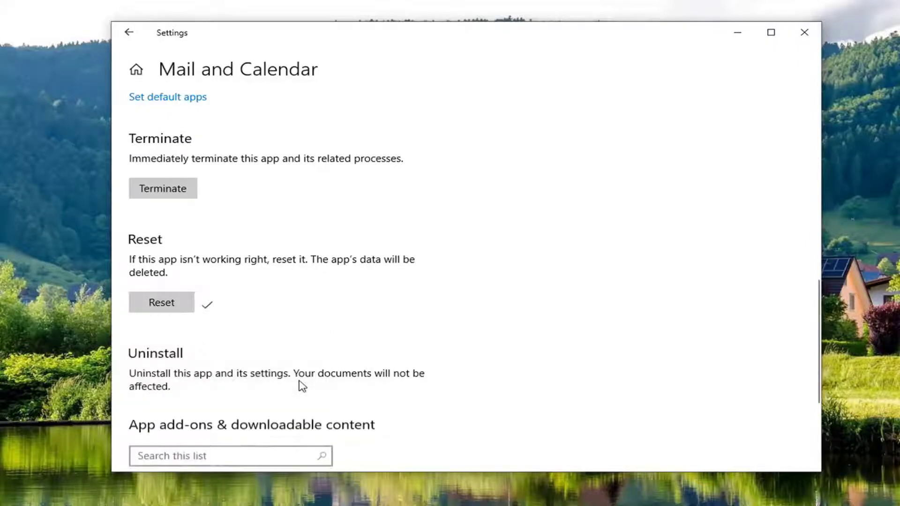
scroll(299, 384, down, 3)
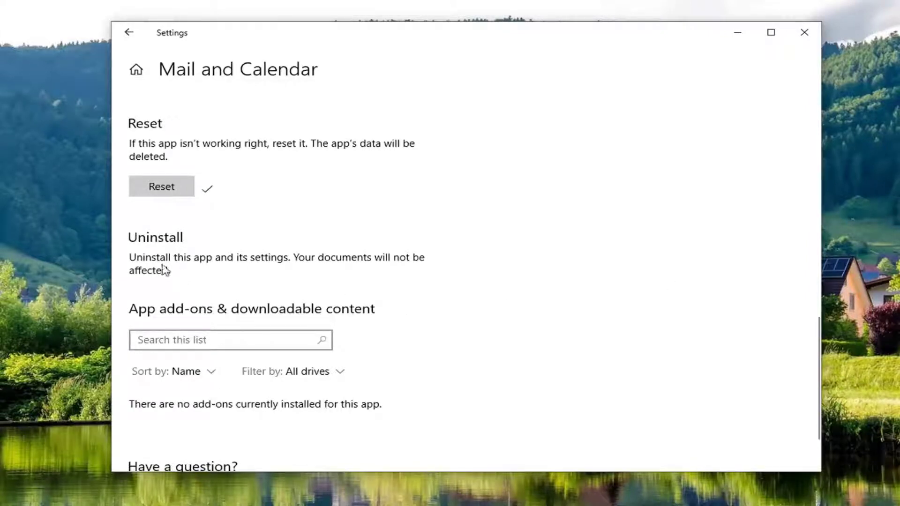
click(134, 35)
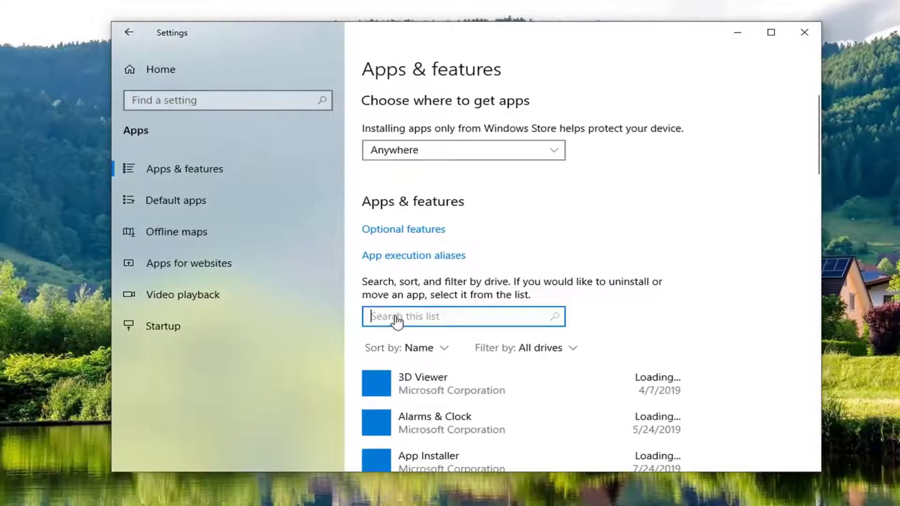
text(mail)
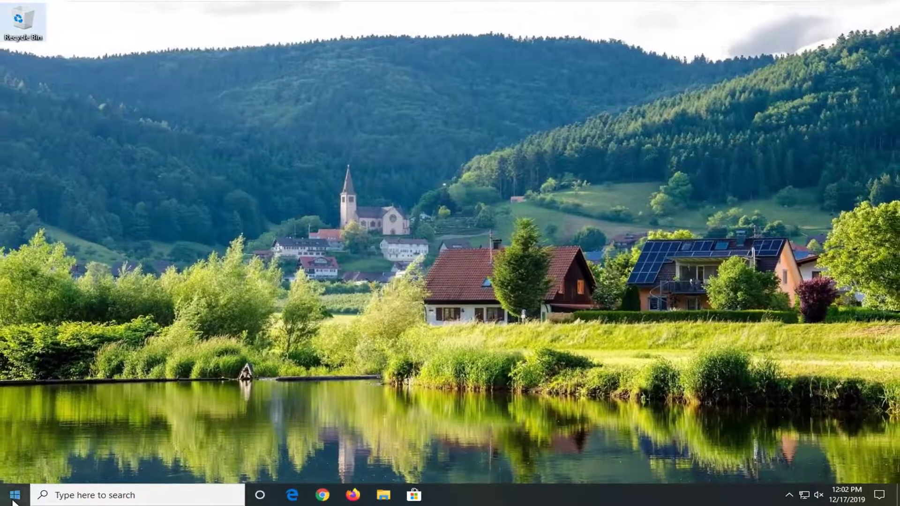
Open Command Prompt as administrator via a 'cmd' search and approve the elevation prompt
click(1, 505)
text(cmd)
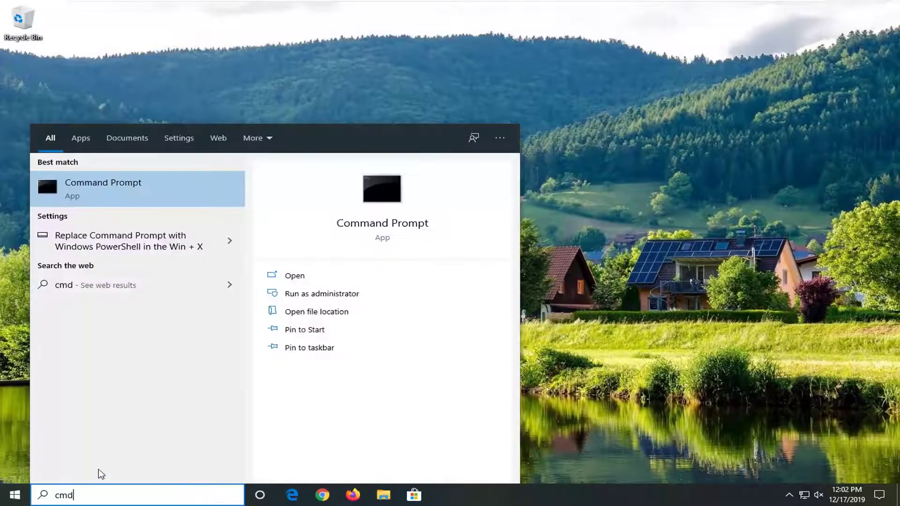
right_click(100, 186)
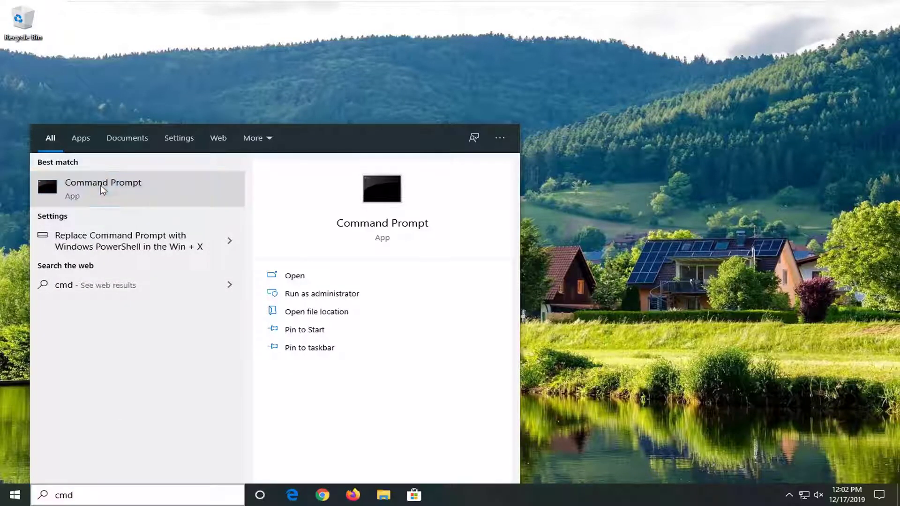
click(162, 197)
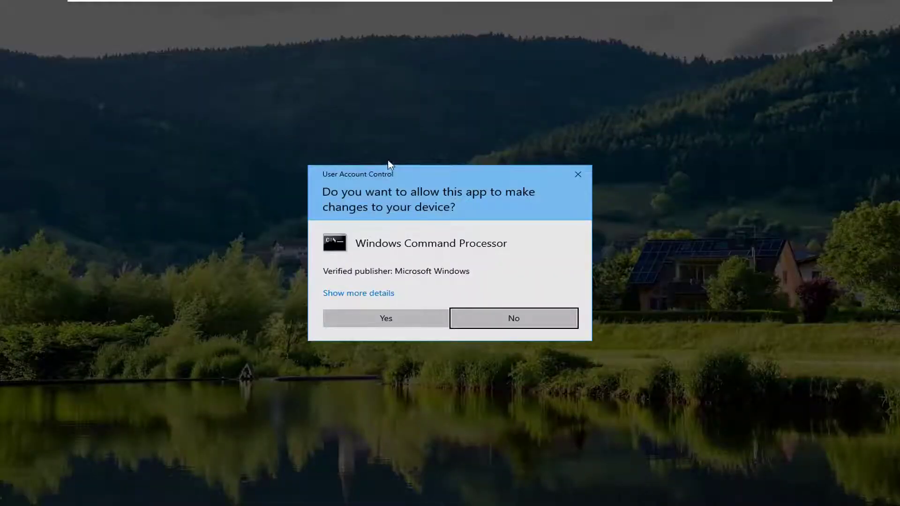
click(378, 318)
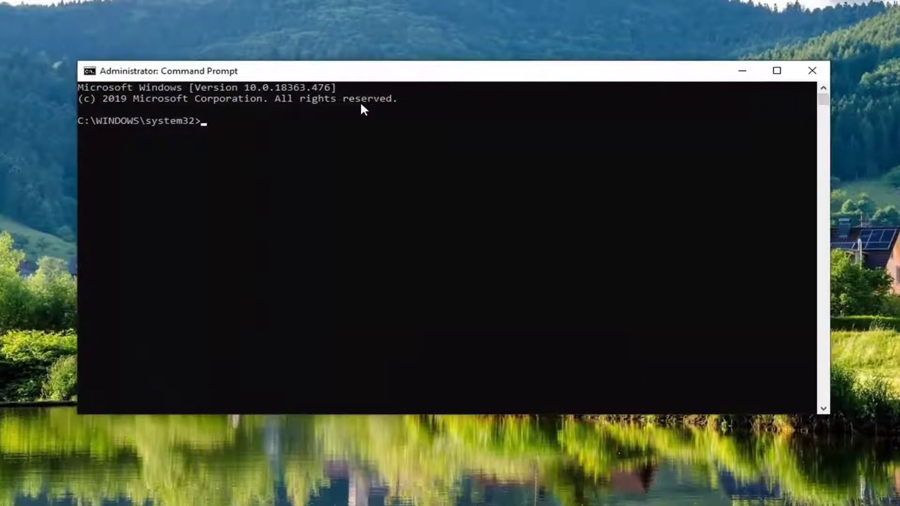
Paste and run the DISM Add-Capability command for OneCoreUAP.OneSync
right_click(468, 78)
mouse_move(512, 181)
click(609, 207)
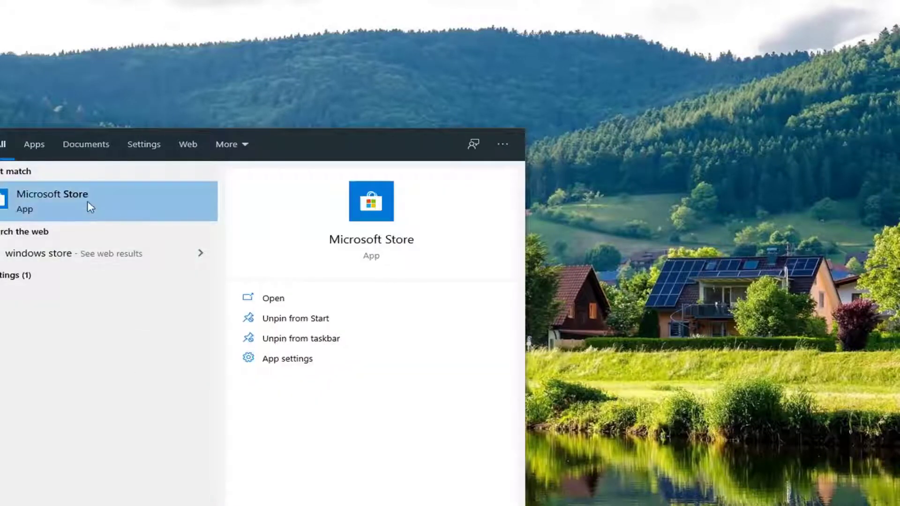
Find 'mail and calendar' in Microsoft Store and Get it, declining the Microsoft account sign-in
click(90, 207)
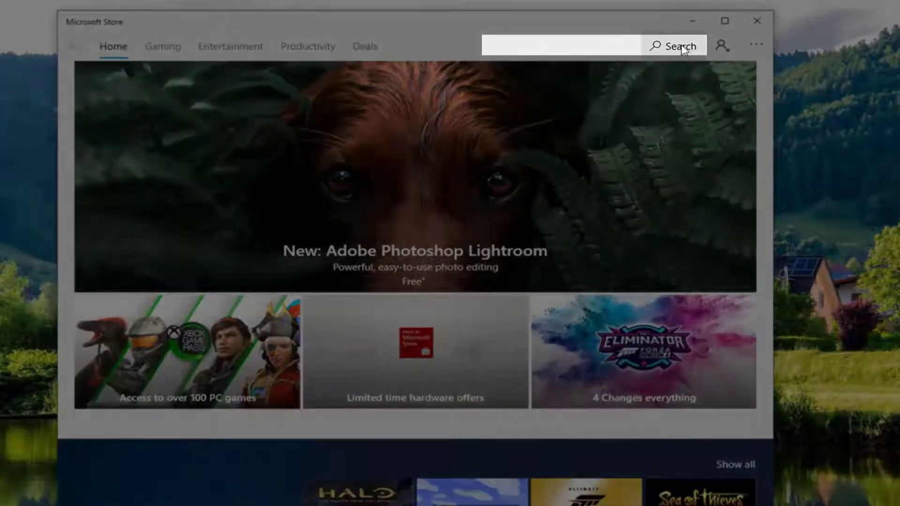
click(675, 47)
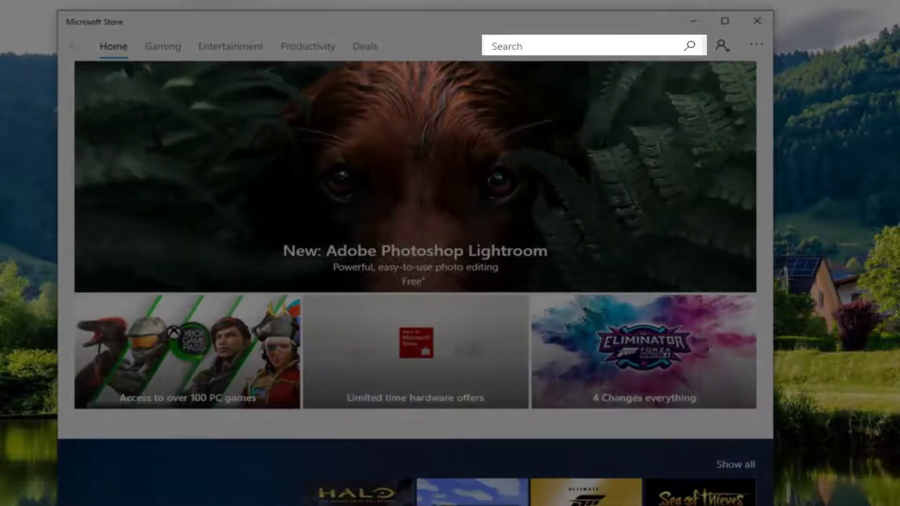
text(mail and calend)
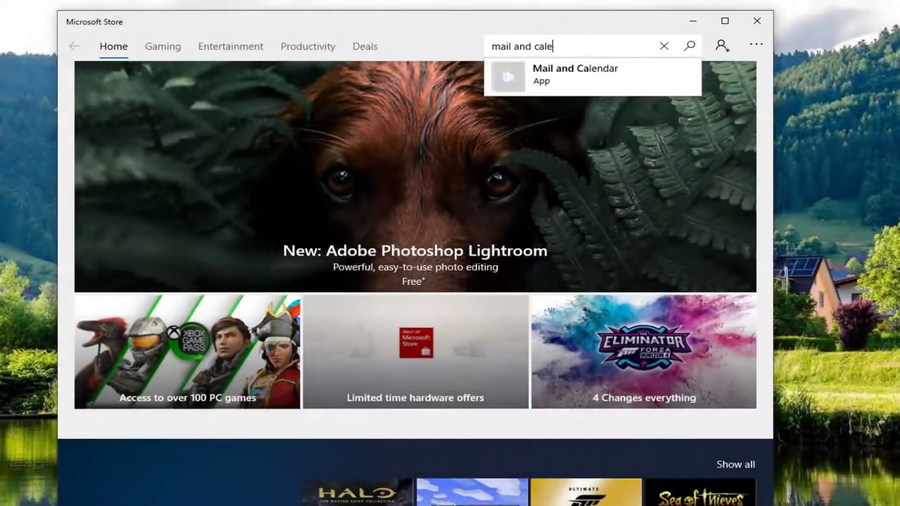
click(538, 83)
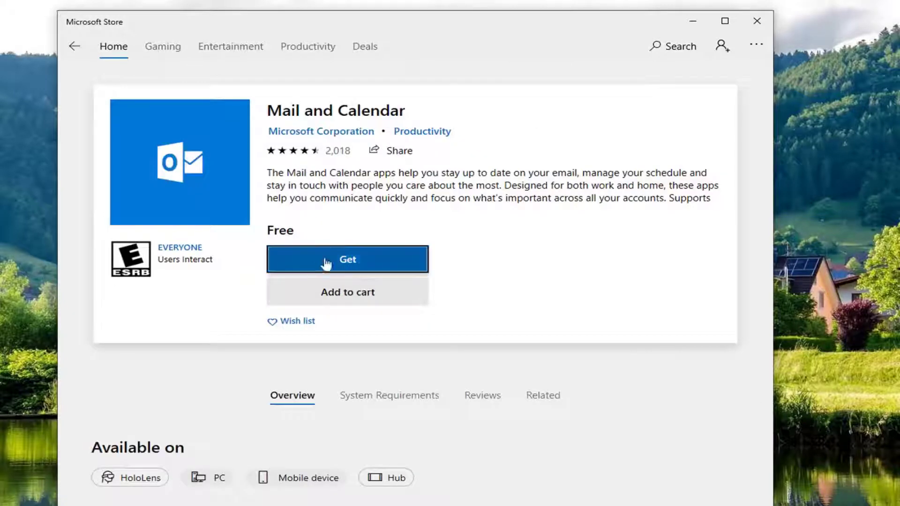
click(326, 265)
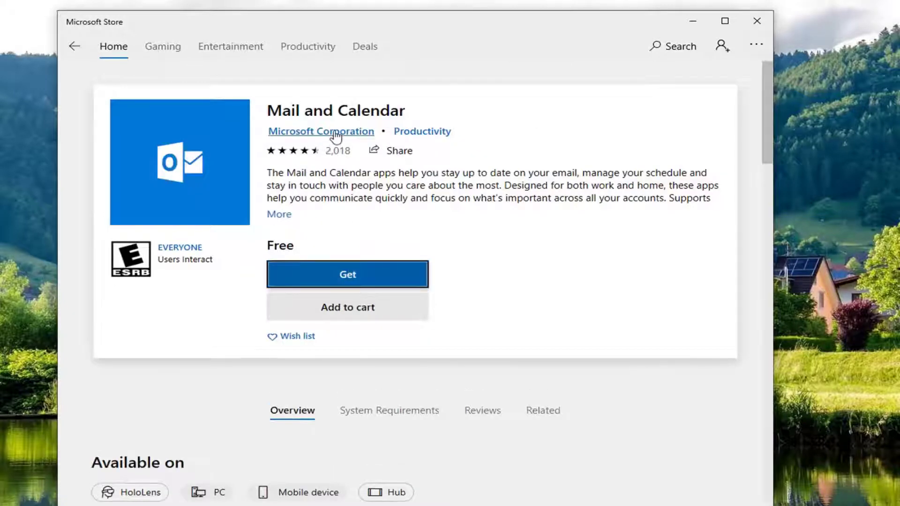
click(352, 279)
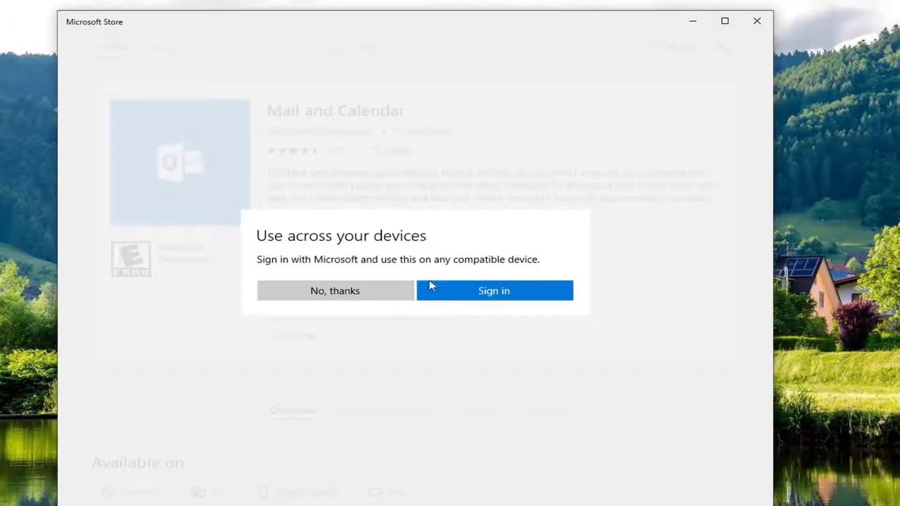
click(329, 296)
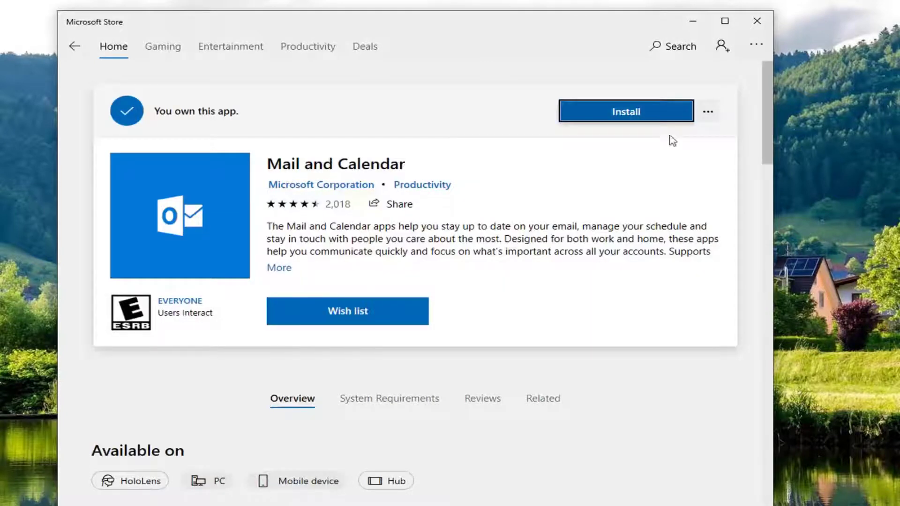
Install Mail and Calendar from its Store page and let the download finish
click(599, 113)
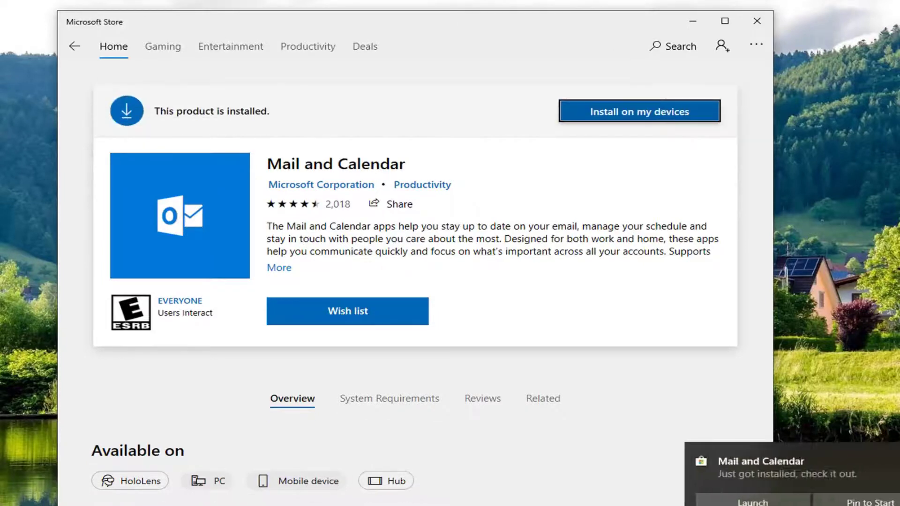
Launch Calendar from the install notification, close Microsoft Store, and centre the Calendar window
click(730, 496)
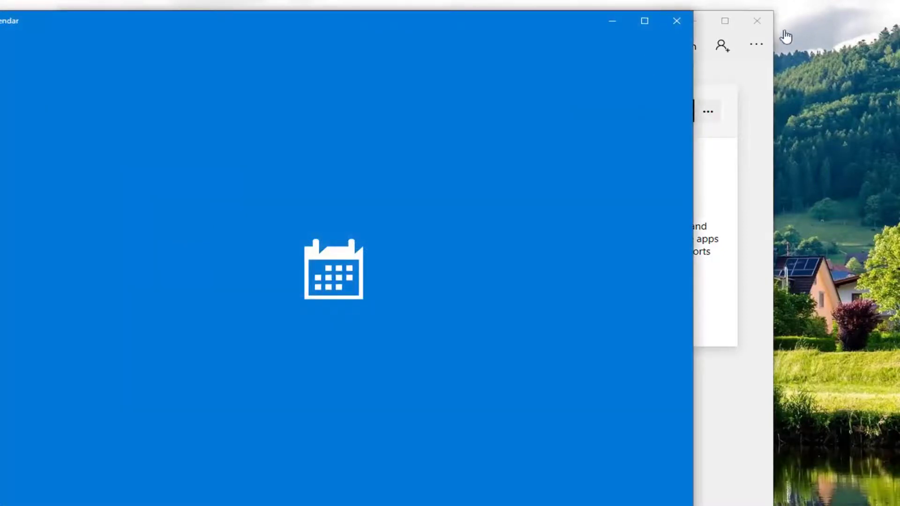
click(712, 59)
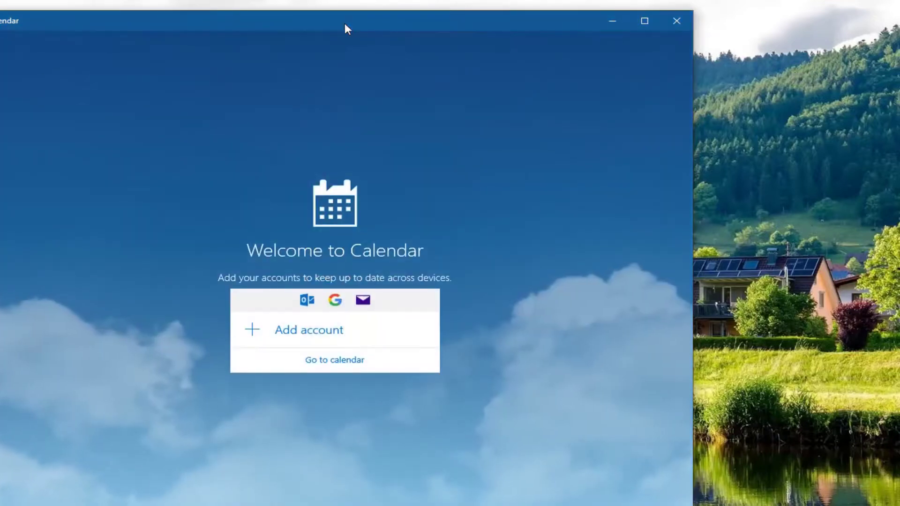
drag(347, 21, 482, 4)
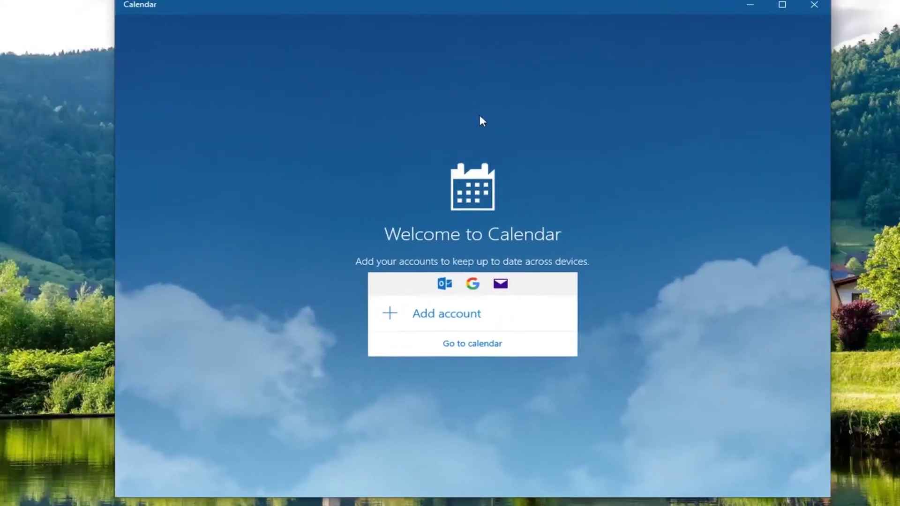